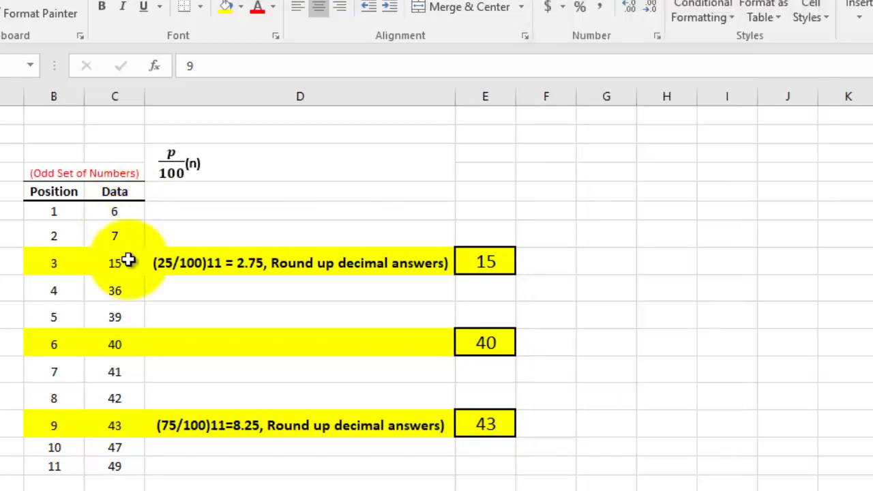
- Select the Excel data cells holding the values 6 through 39
left_click_drag(125, 213, 123, 470)
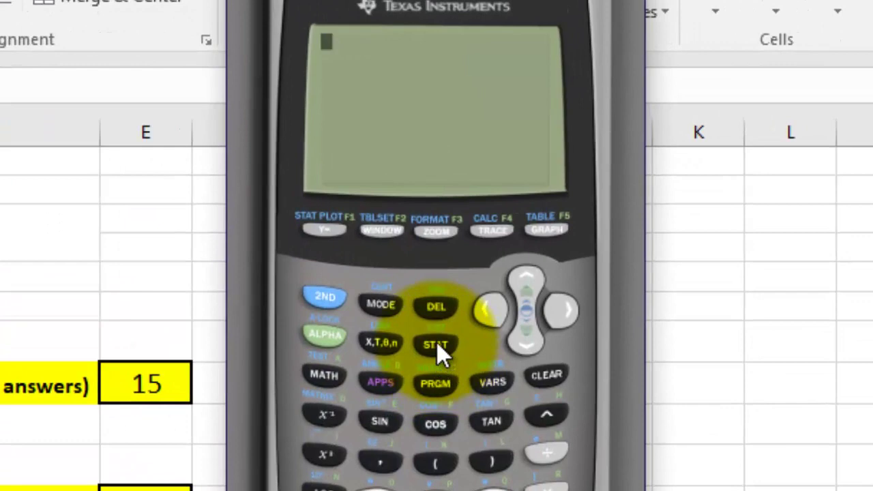
- Open the STAT list editor via 1:Edit to show empty lists L1, L2 and L3
left_click(564, 288)
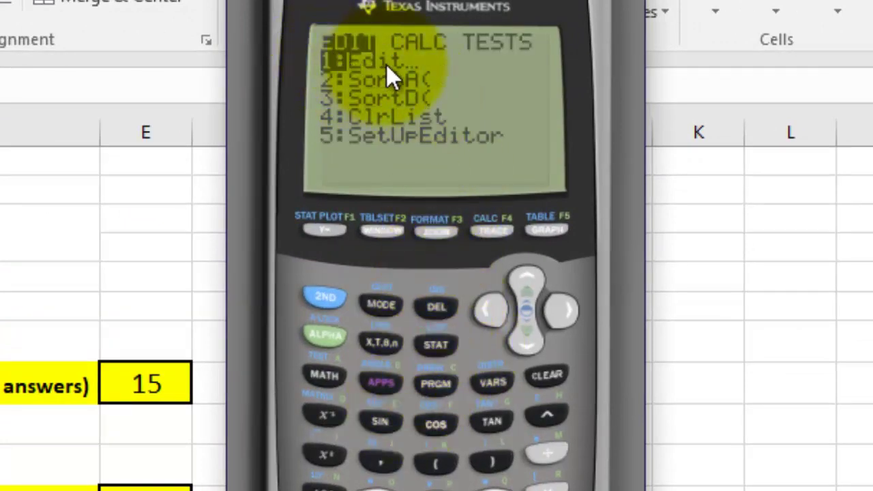
key("Return")
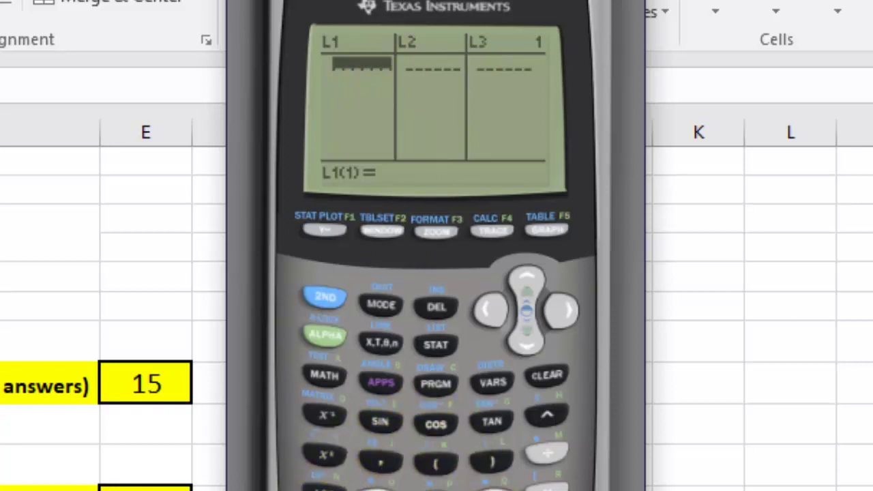
- Enter 6, 7, 15, 36, 39 and 40 as the first six L1 values
type("6")
key("Return")
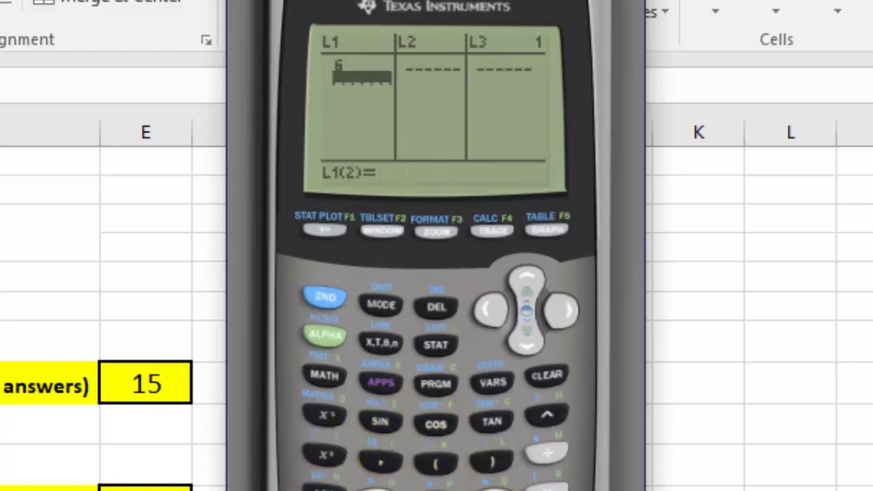
type("7")
key("Return")
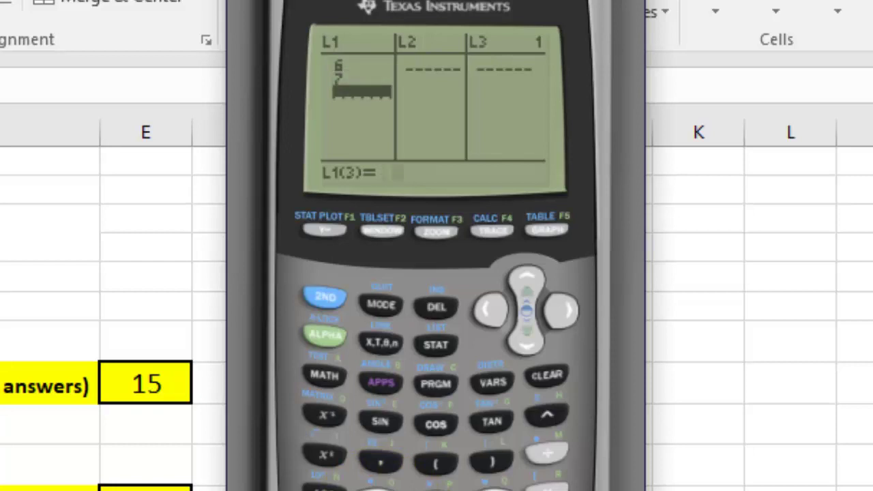
type("15")
key("Return")
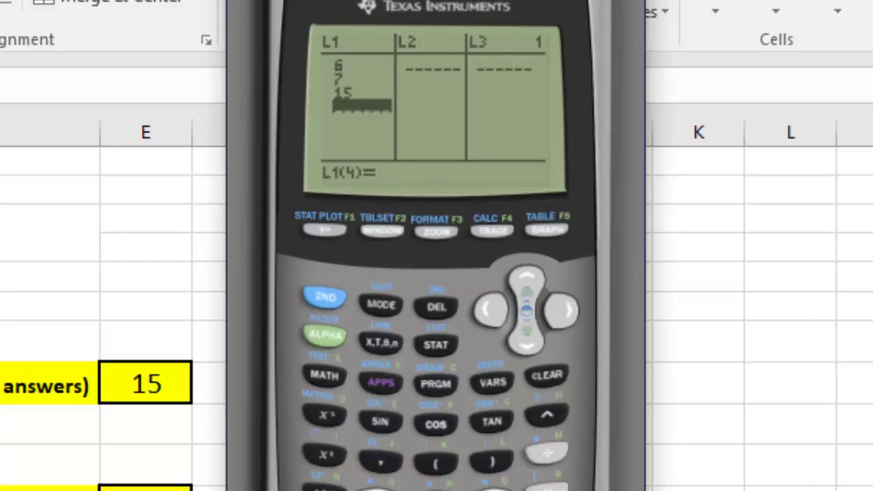
type("36")
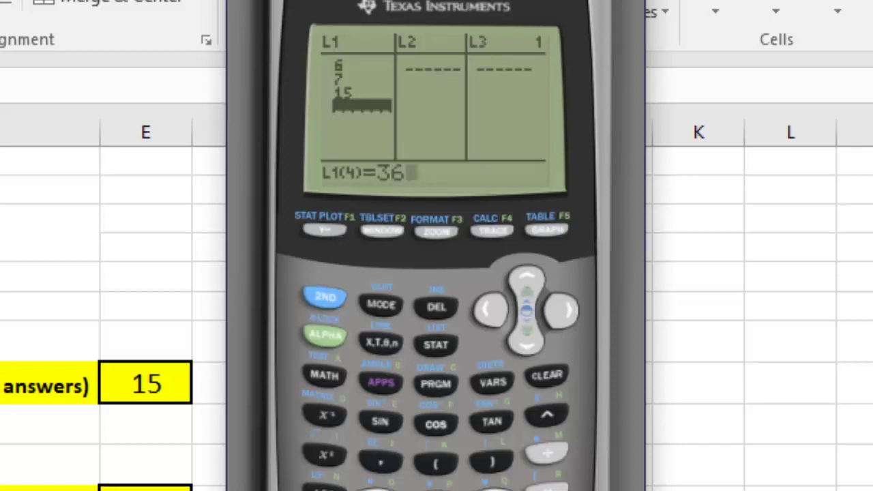
key("Return")
type("39")
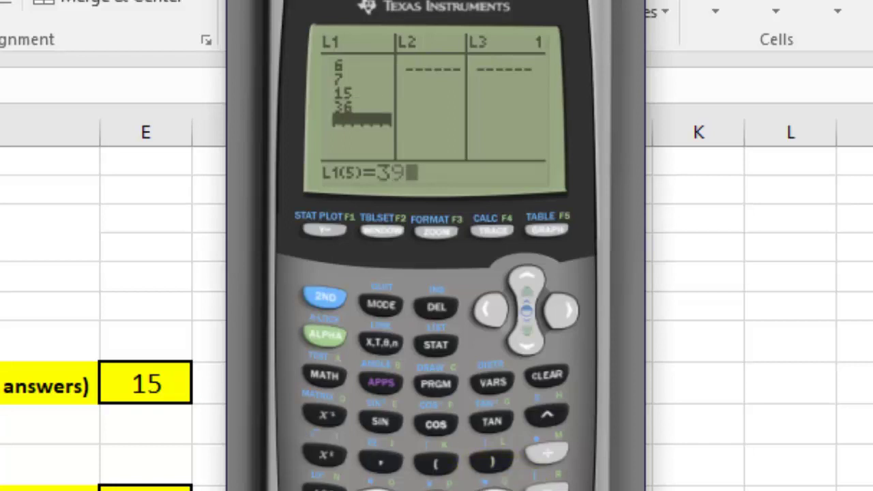
key("Return")
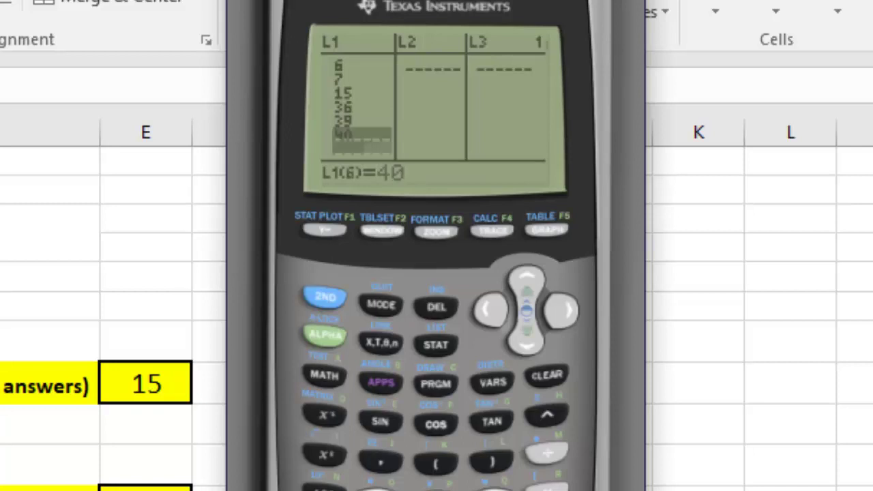
key("Return")
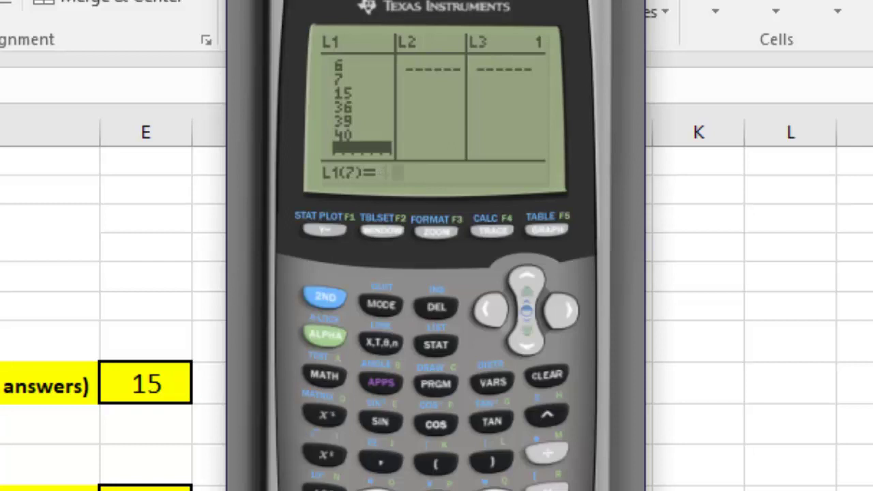
- Finish L1 with 41, 42, 43, 47 and 49, then move over to L2
type("41")
key("Return")
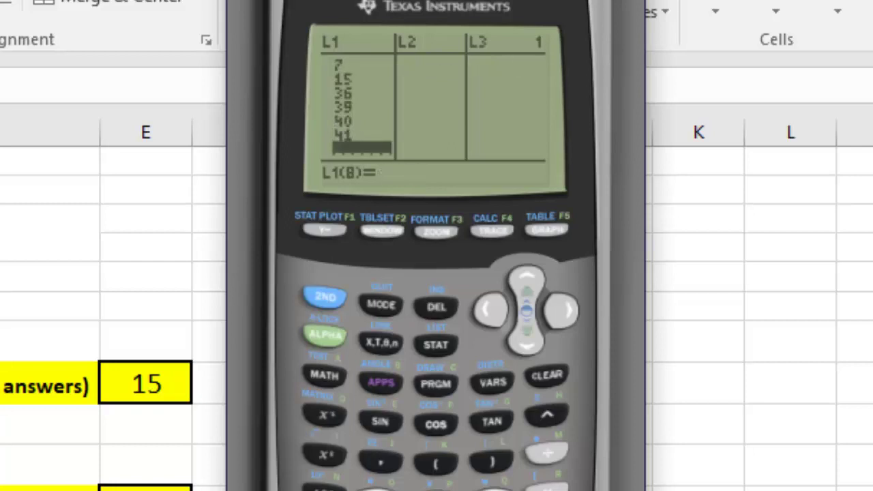
type("42")
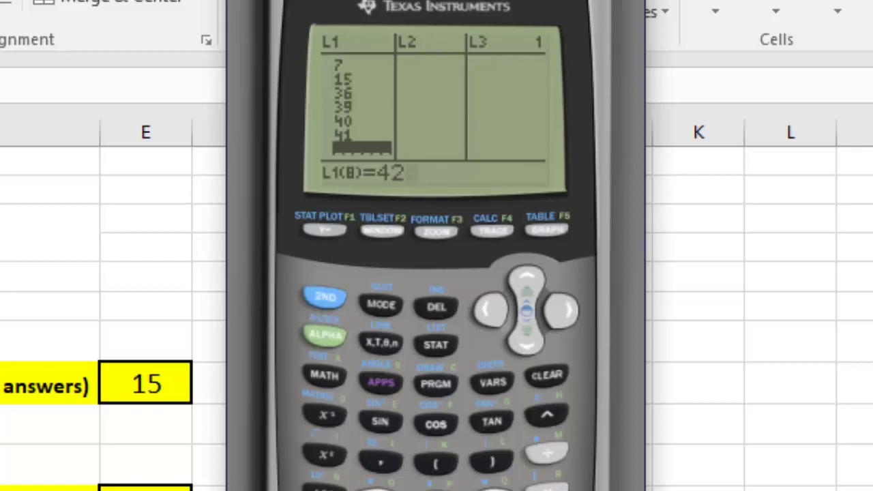
key("Return")
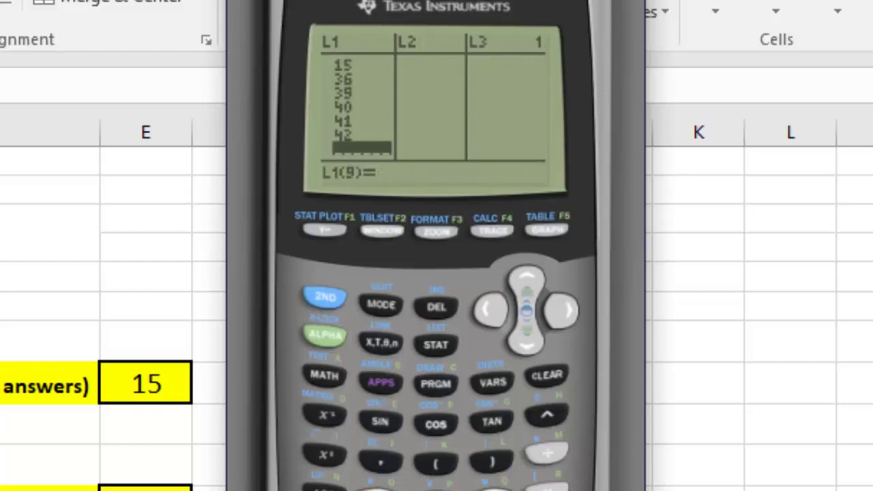
type("43")
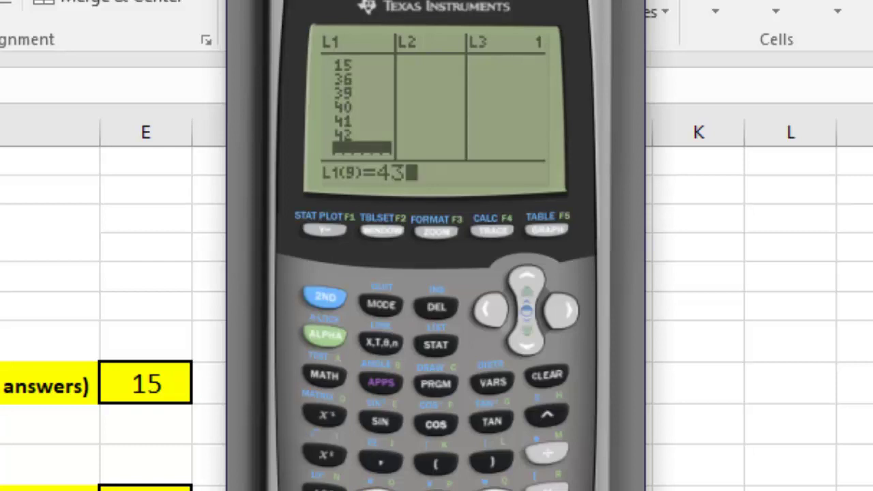
key("Return")
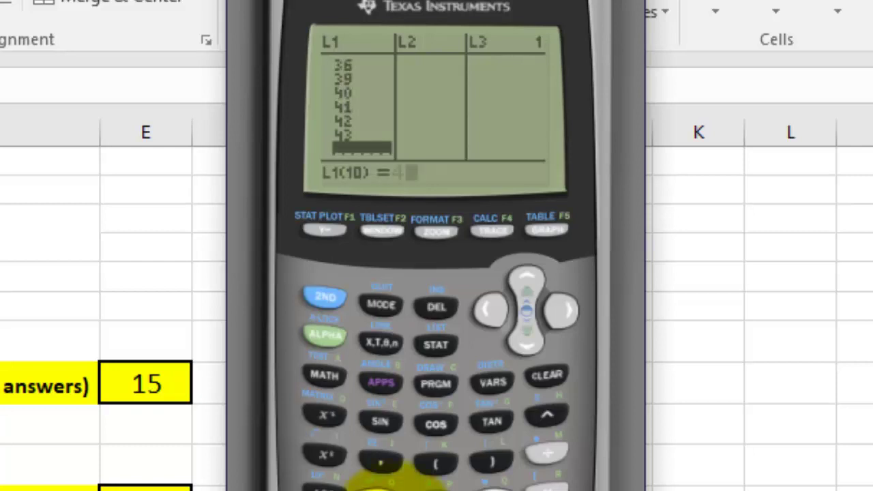
type("47")
key("Return")
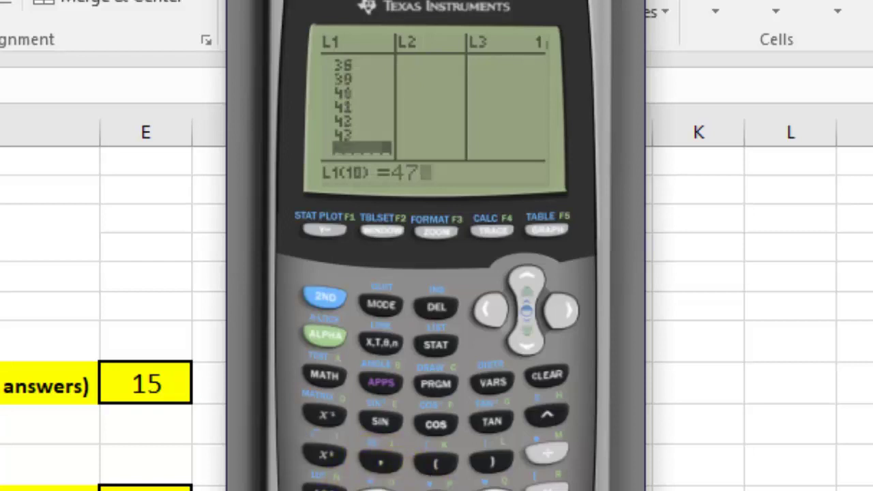
type("4")
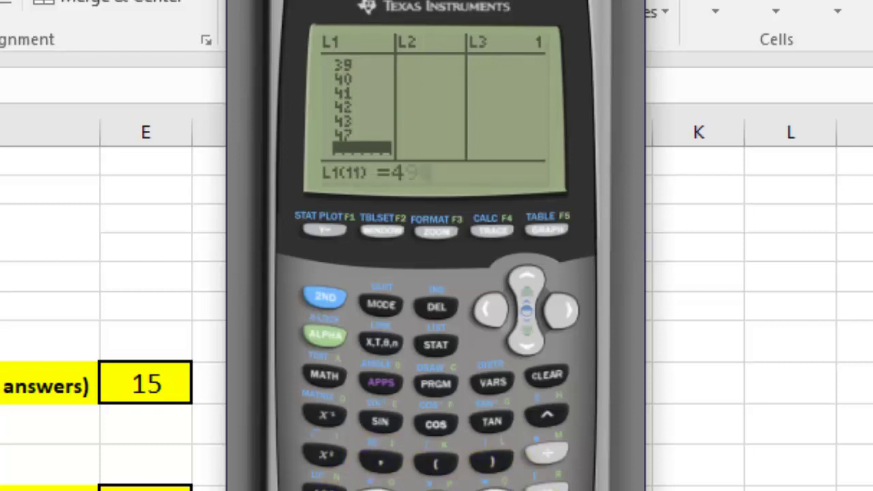
type("9")
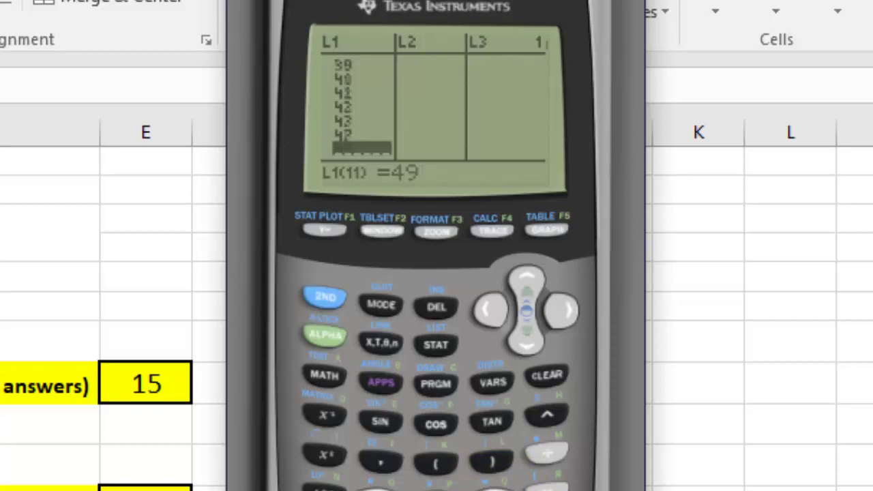
key("Return")
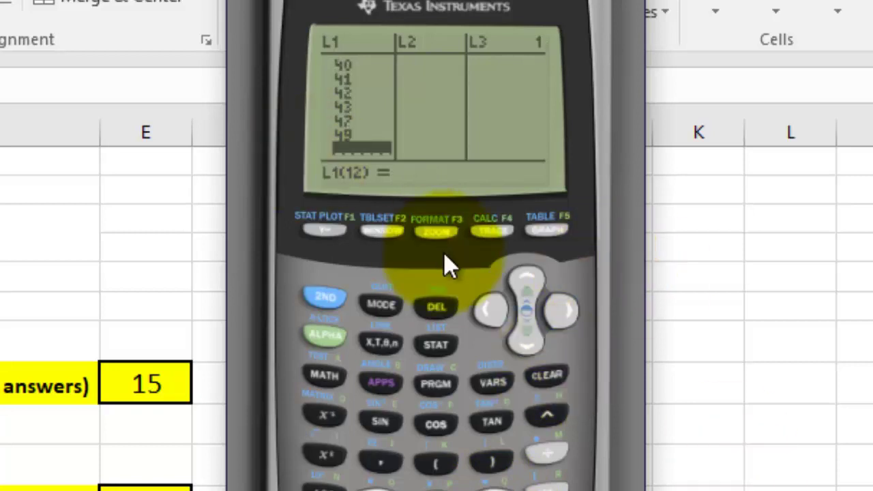
left_click(568, 311)
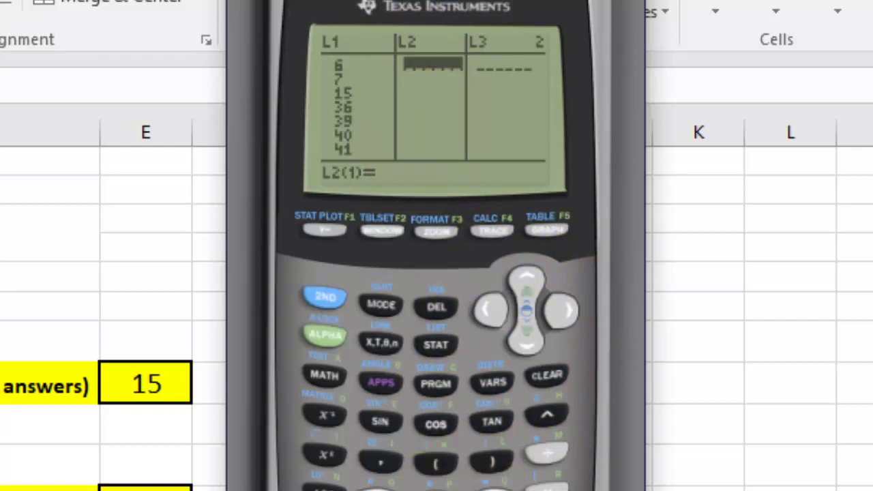
- Enter a frequency of 1 in the first six rows of L2
type("1")
key("Return")
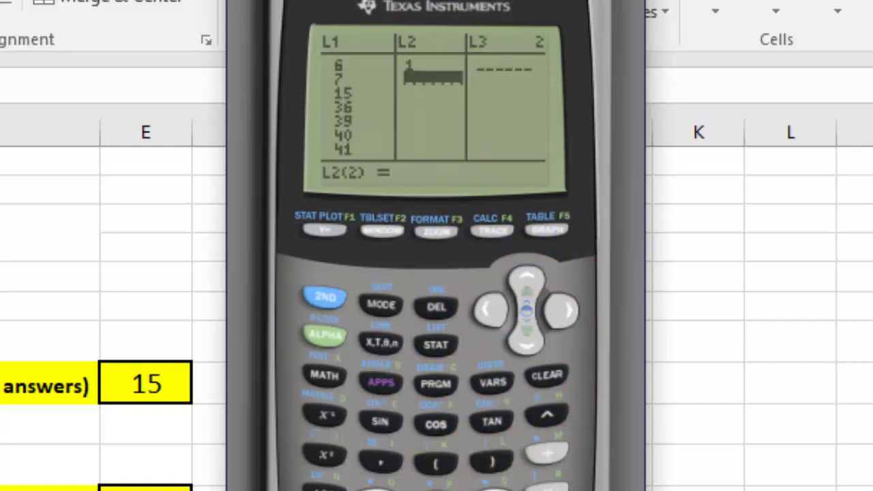
type("1")
key("Return")
type("1")
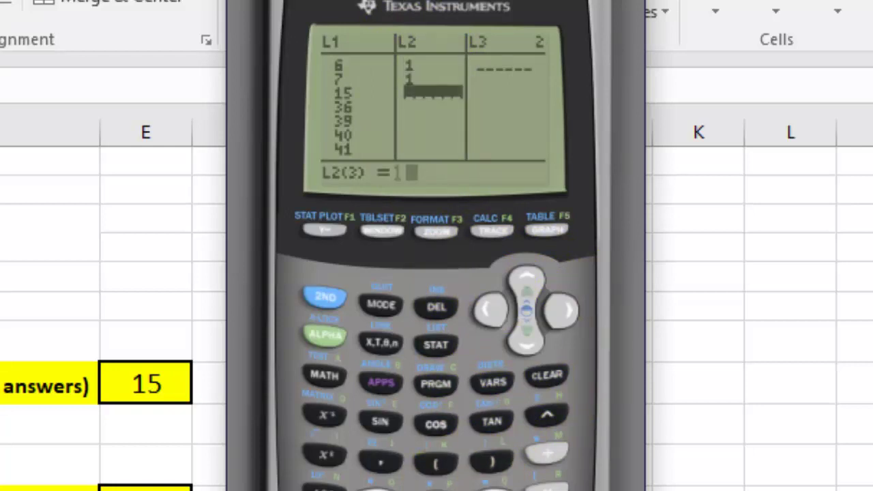
key("Return")
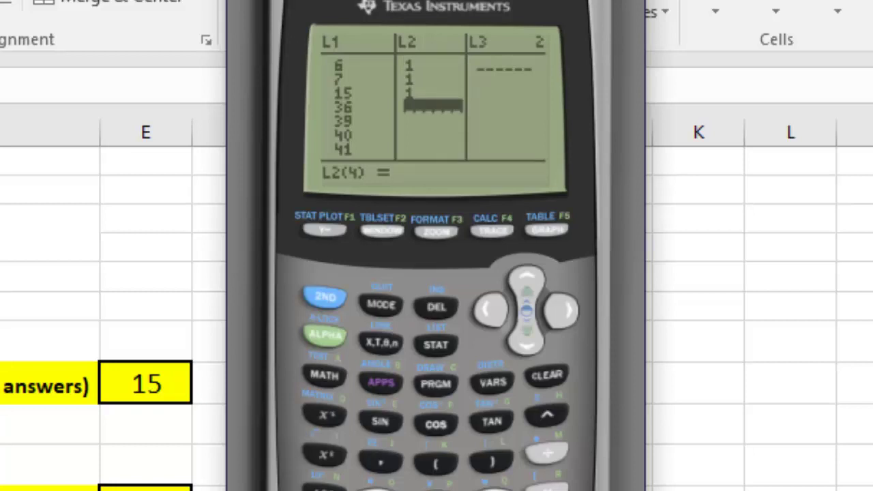
type("1")
key("Return")
type("1")
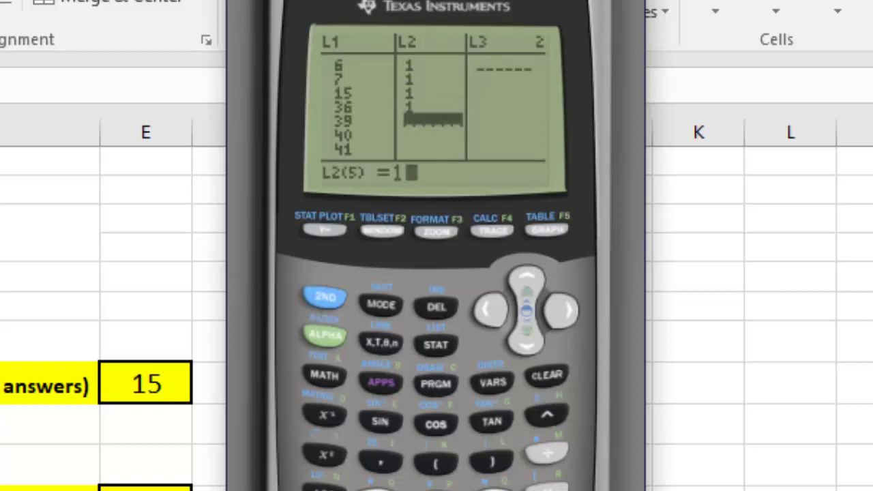
key("Return")
type("1")
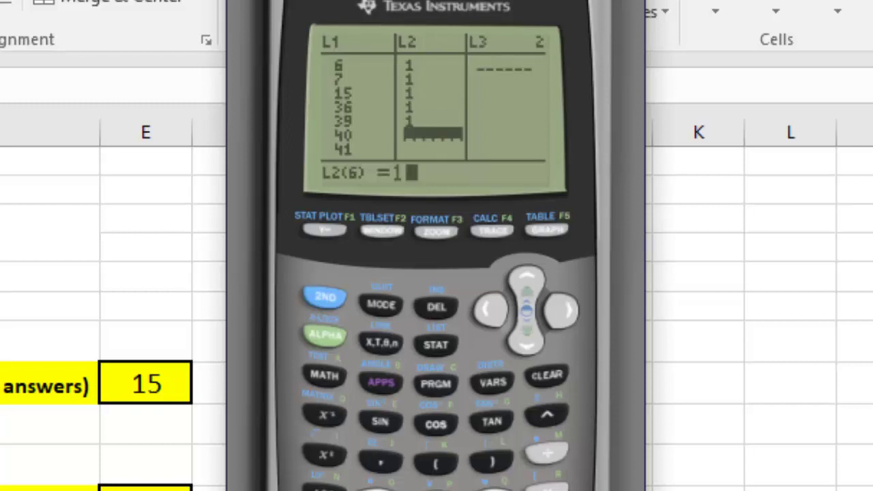
key("Return")
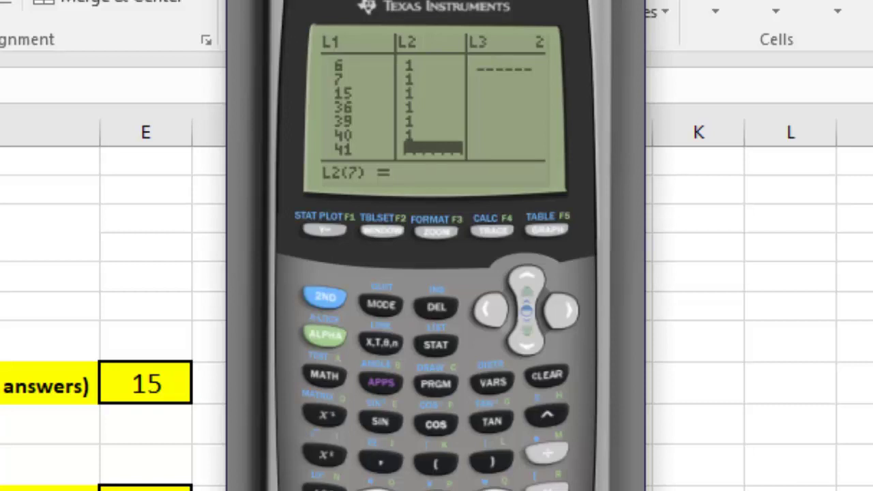
- Enter a frequency of 1 in the remaining five L2 rows, through the value 49
type("1")
key("Return")
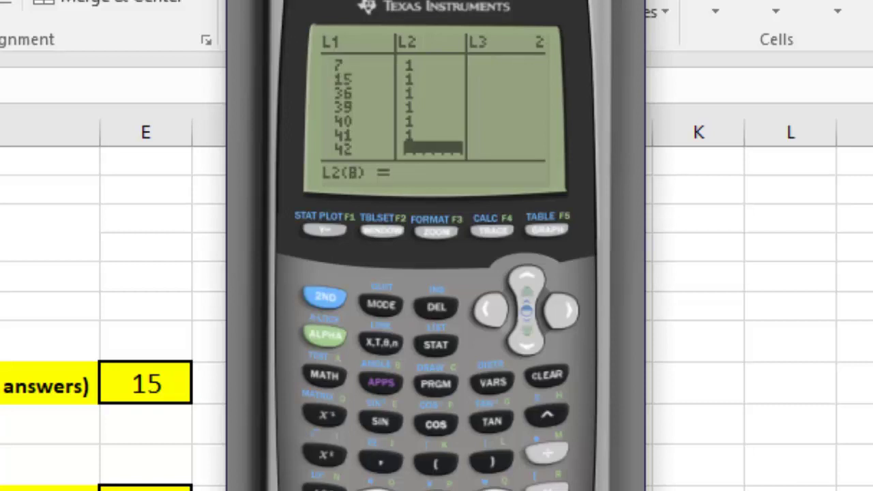
type("1")
key("Return")
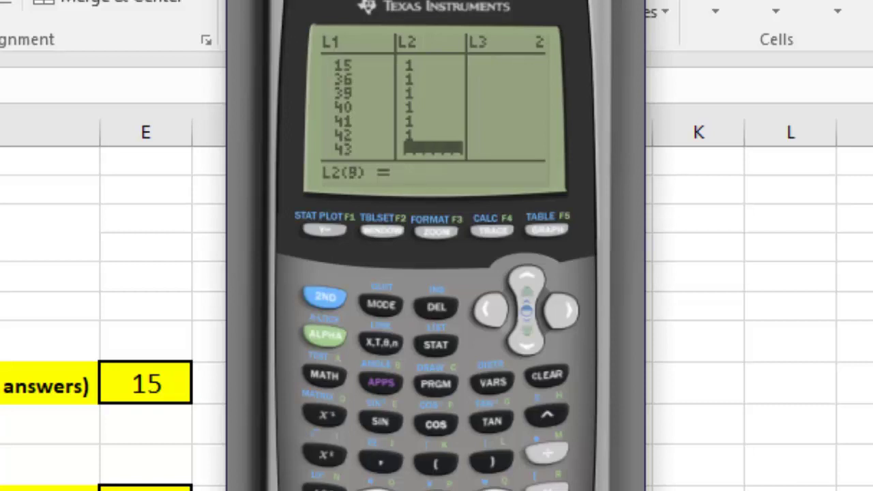
type("1")
key("Return")
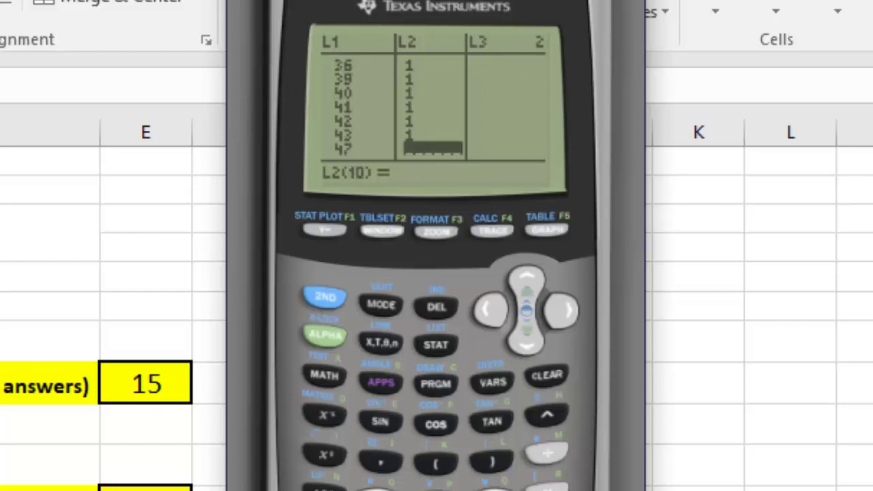
type("1")
key("Return")
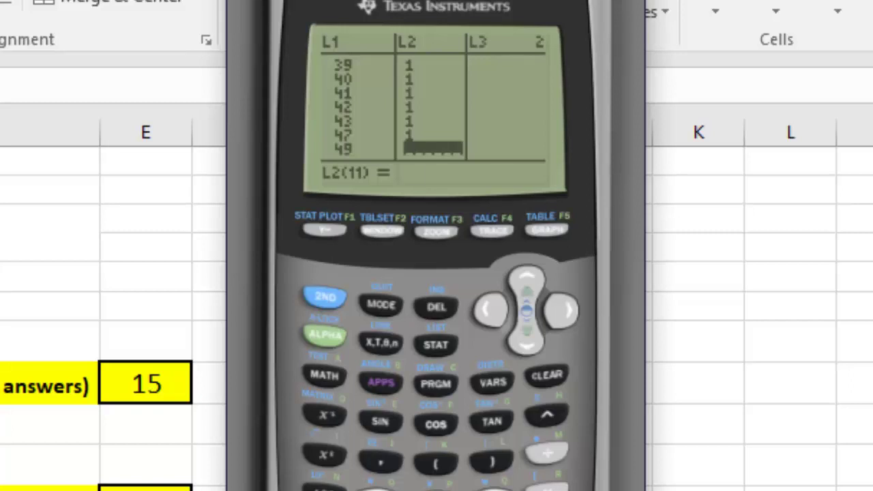
type("1")
key("Return")
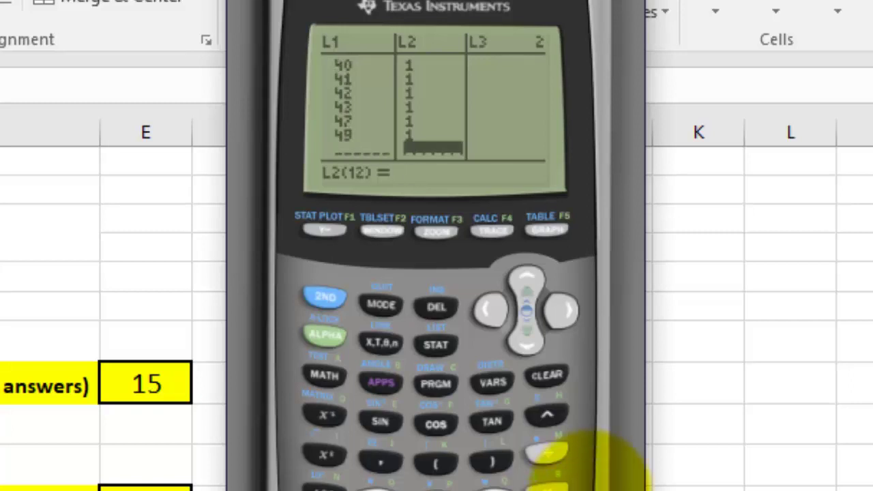
- Scroll back up to check the L2 frequencies, then quit to the home screen
left_click(526, 279)
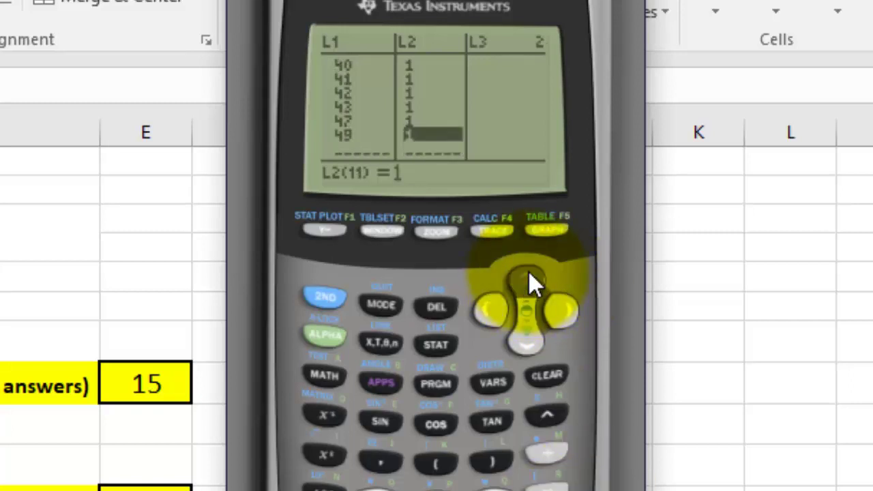
left_click(529, 278)
left_click(529, 277)
left_click(529, 276)
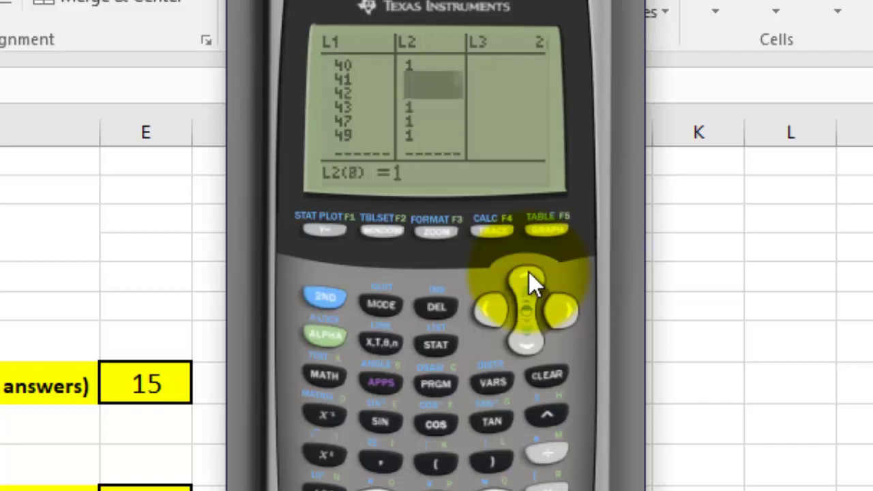
left_click(529, 277)
left_click(529, 276)
left_click(529, 276)
left_click(529, 276)
left_click(529, 276)
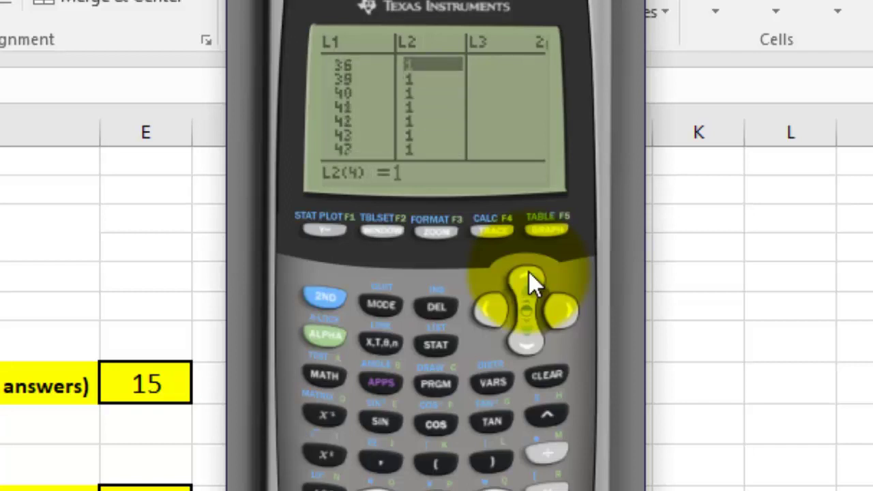
left_click(528, 276)
left_click(528, 277)
left_click(529, 277)
left_click(529, 277)
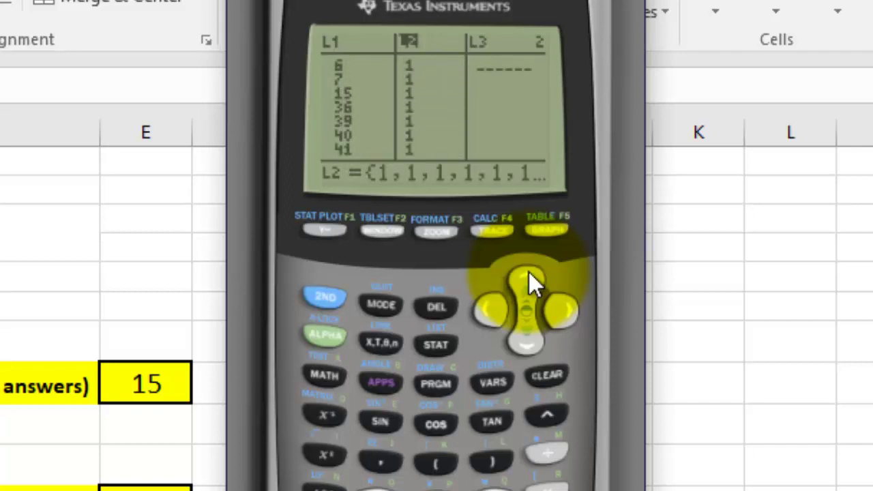
left_click(529, 276)
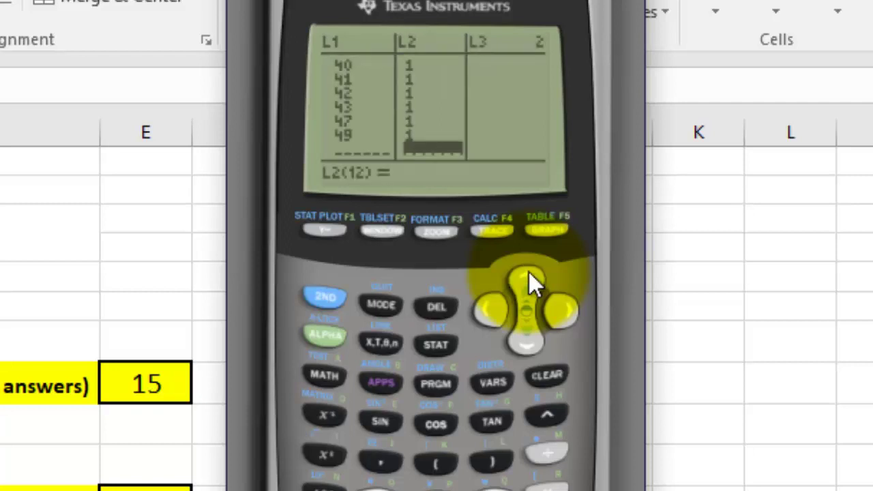
left_click(327, 300)
left_click(384, 307)
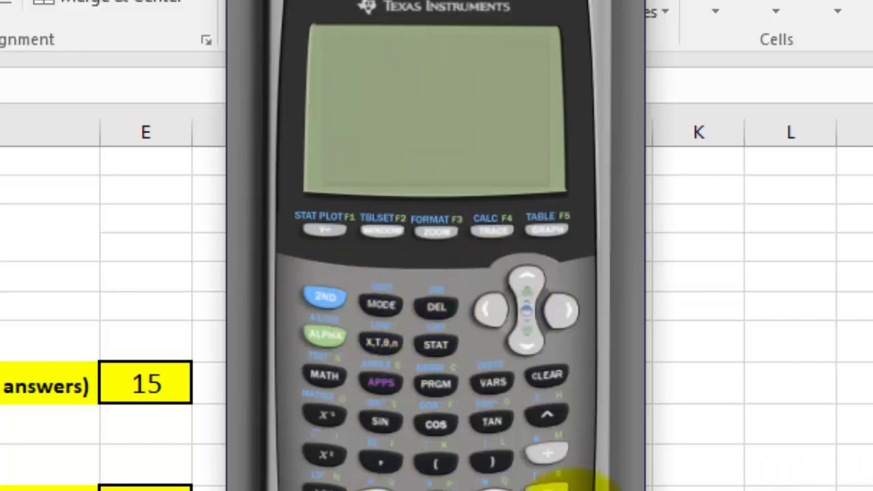
- Run STAT CALC 1-Var Stats with List L1 and FreqList L2
left_click(439, 346)
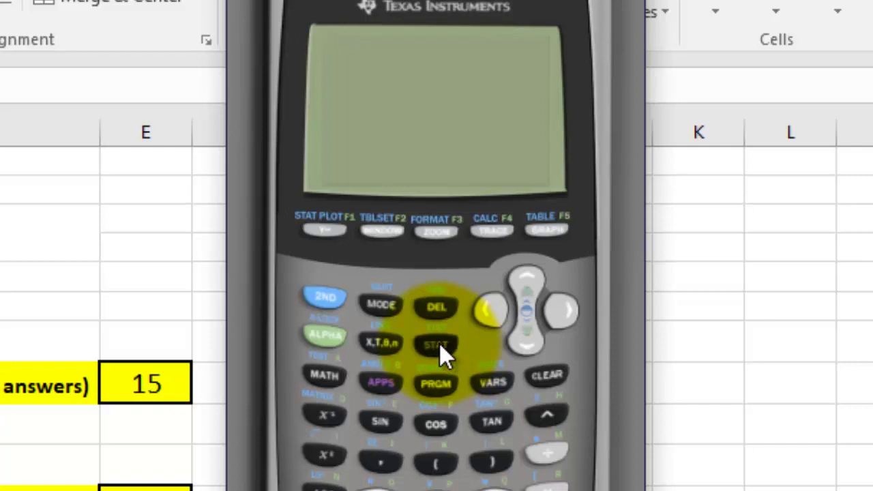
left_click(571, 309)
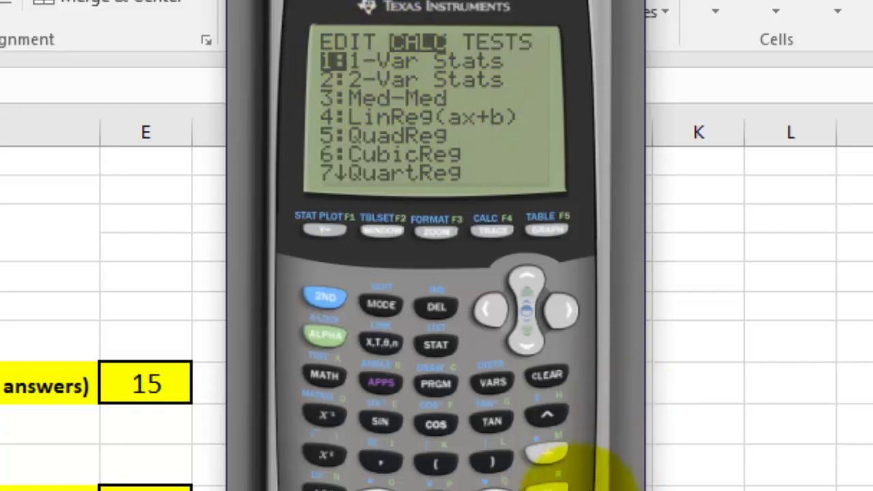
key("Return")
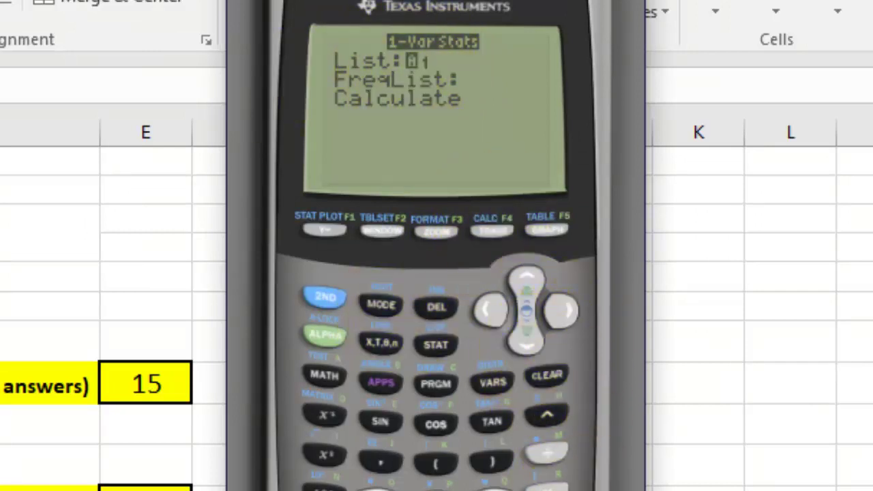
key("Down")
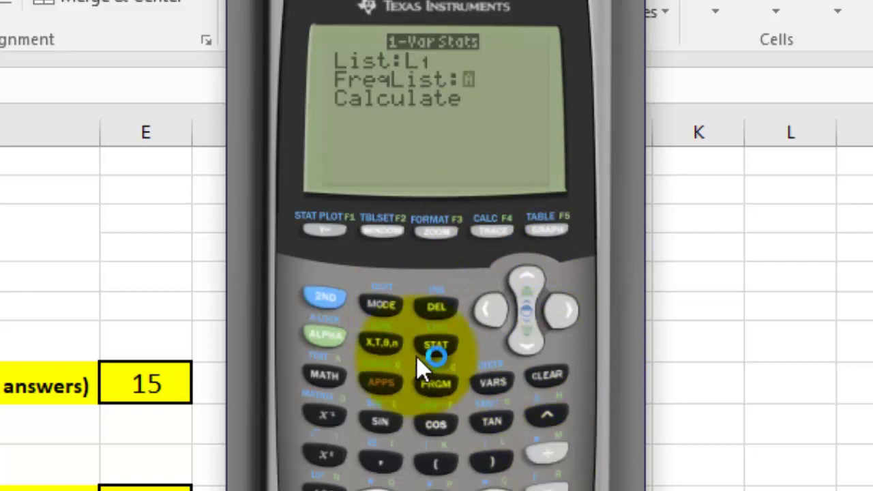
key("ctrl")
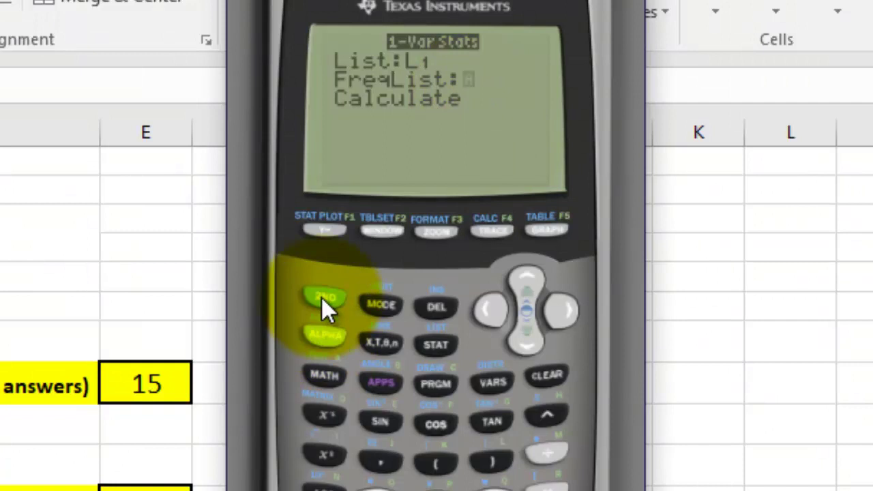
key("ctrl")
key("2")
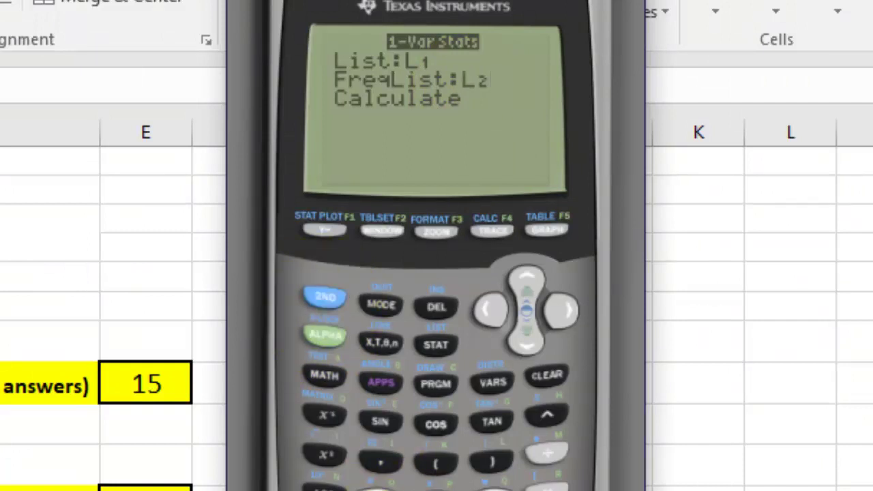
key("Down")
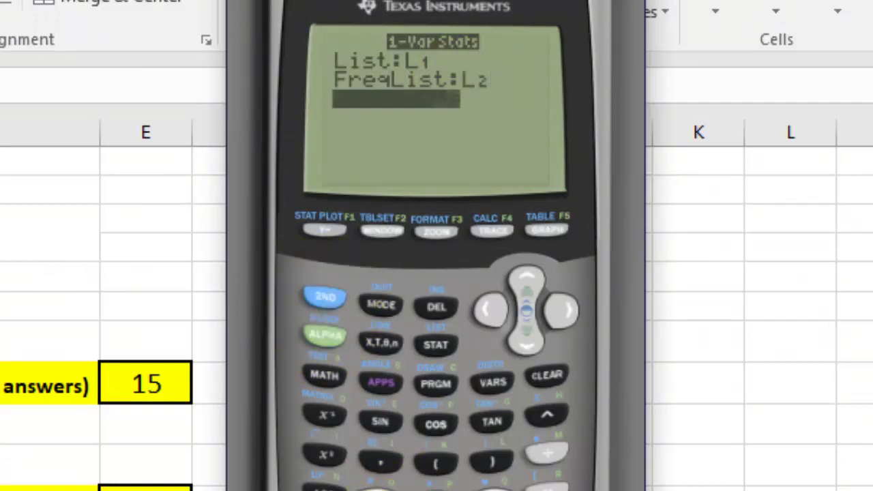
key("Return")
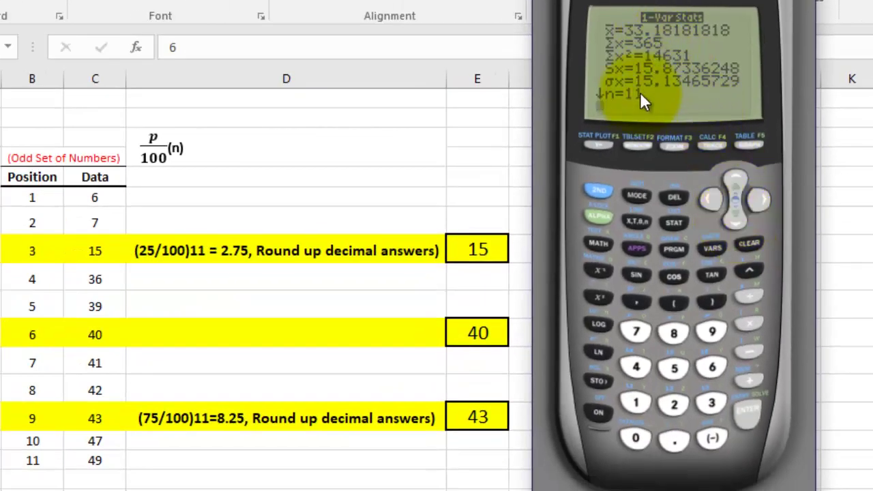
- Scroll the 1-Var Stats results down to minX=6, Q1=15, Med=40, Q3=43 and maxX=49
left_click(737, 218)
left_click(737, 218)
left_click(737, 218)
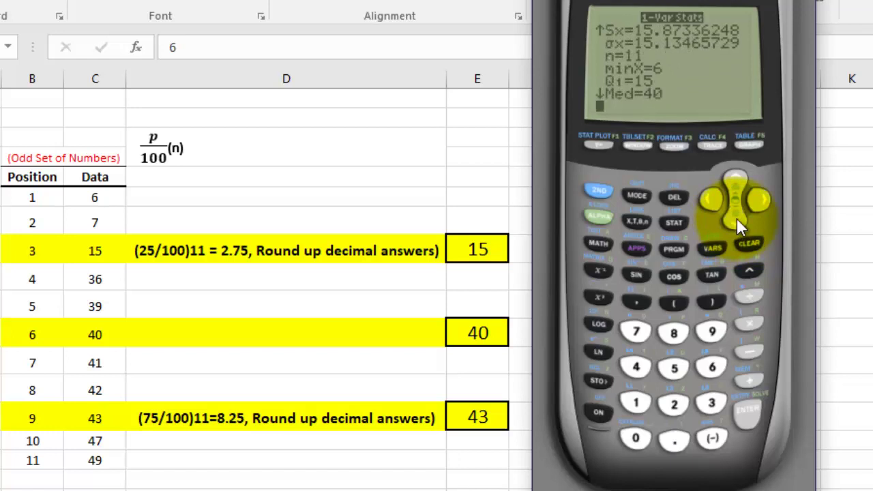
left_click(737, 217)
left_click(737, 218)
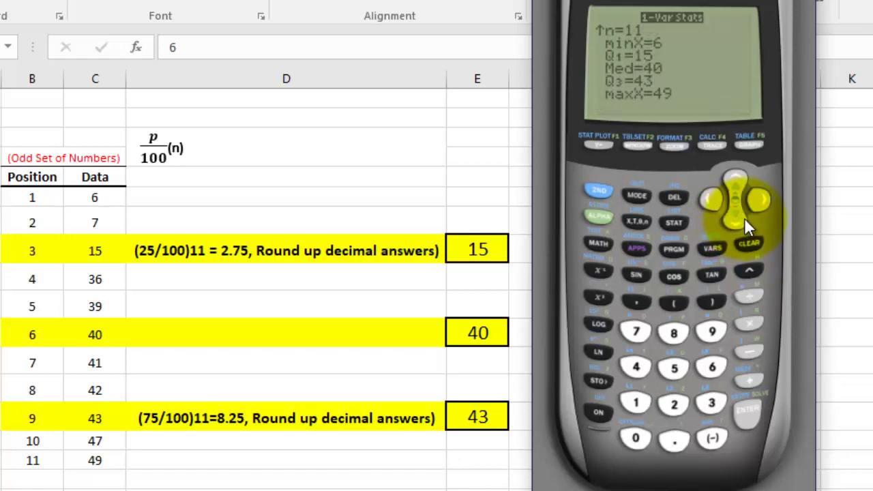